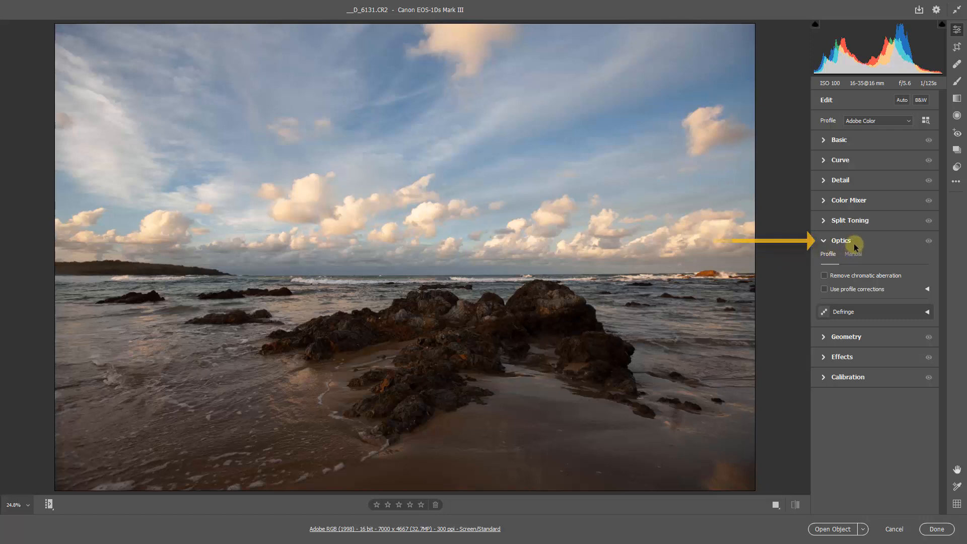
- Enable chromatic aberration removal and lens profile corrections for the seascape photo
left_click(824, 276)
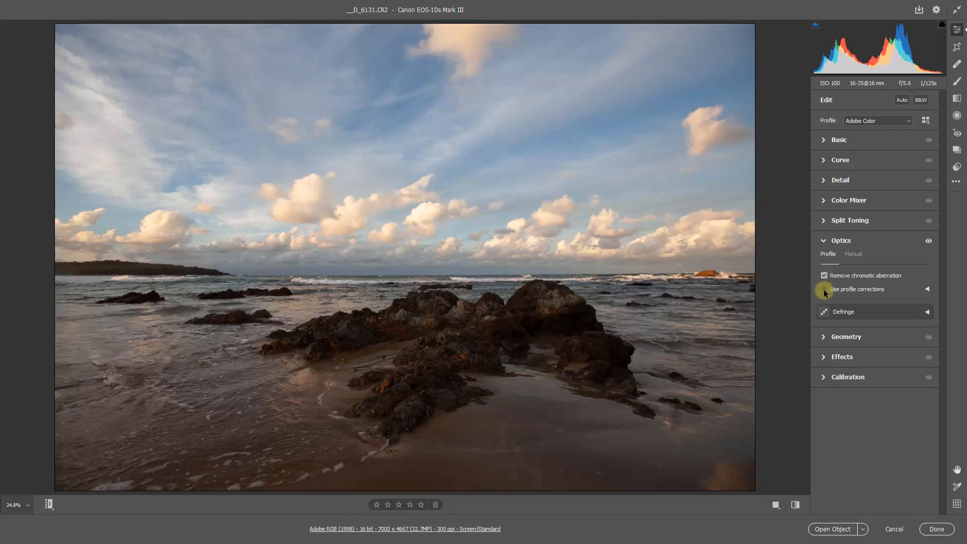
left_click(824, 290)
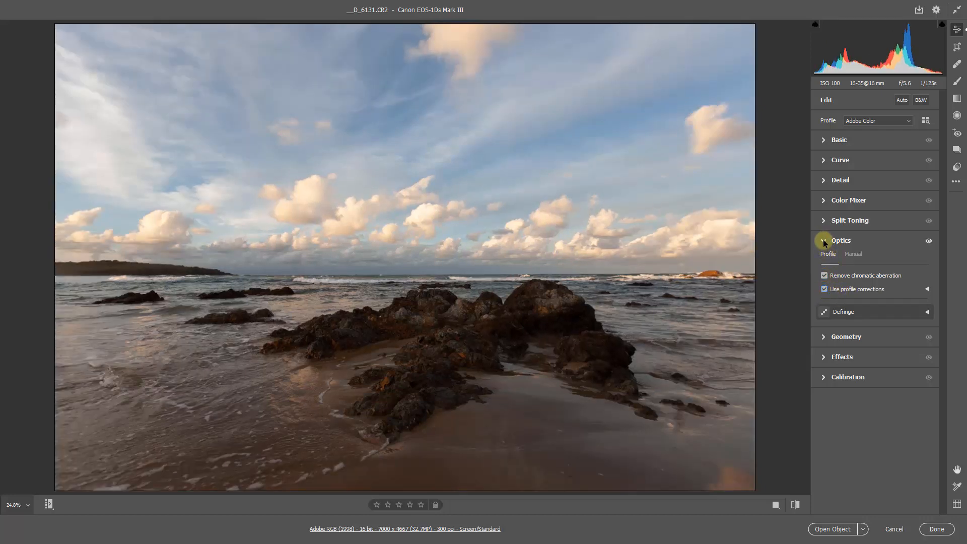
left_click(823, 240)
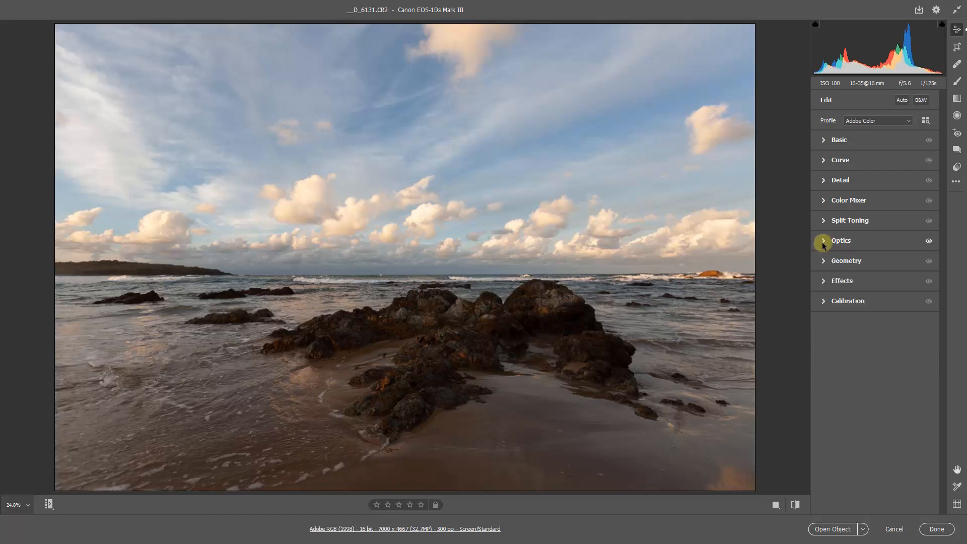
- Shift the Blues hue to +11 in the Color Mixer's HSL adjustments
left_click(824, 202)
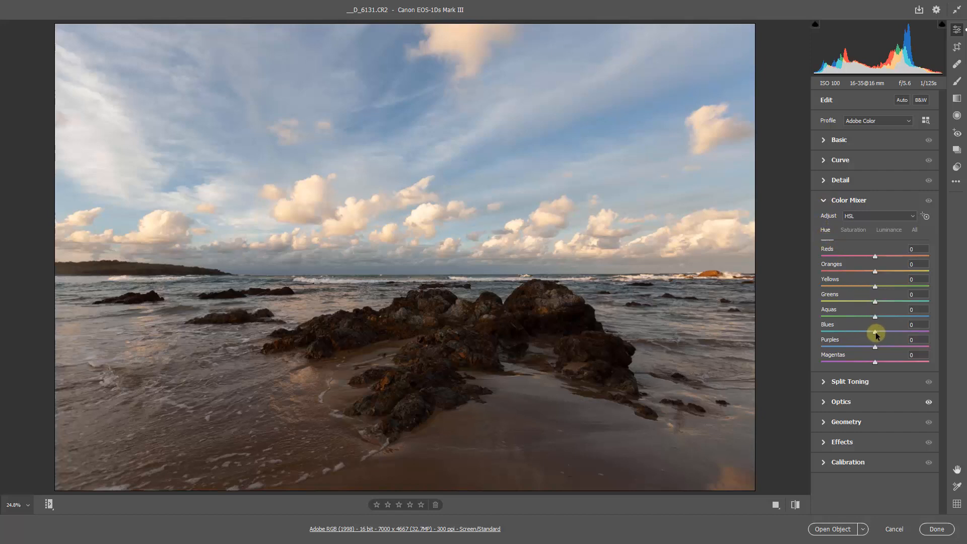
left_click_drag(877, 335, 880, 335)
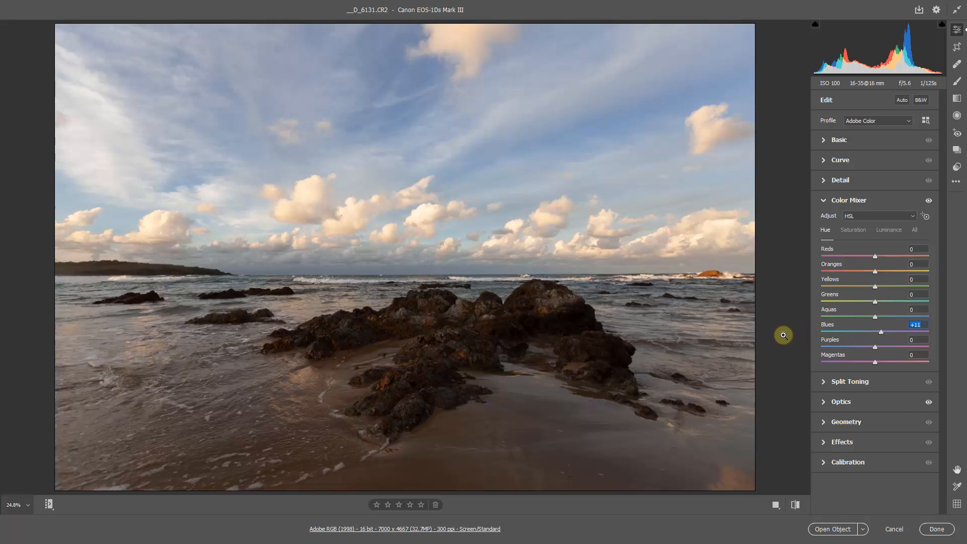
- Set the photo's Clarity to +30 and Vibrance to +33 in the Basic adjustments
left_click(824, 140)
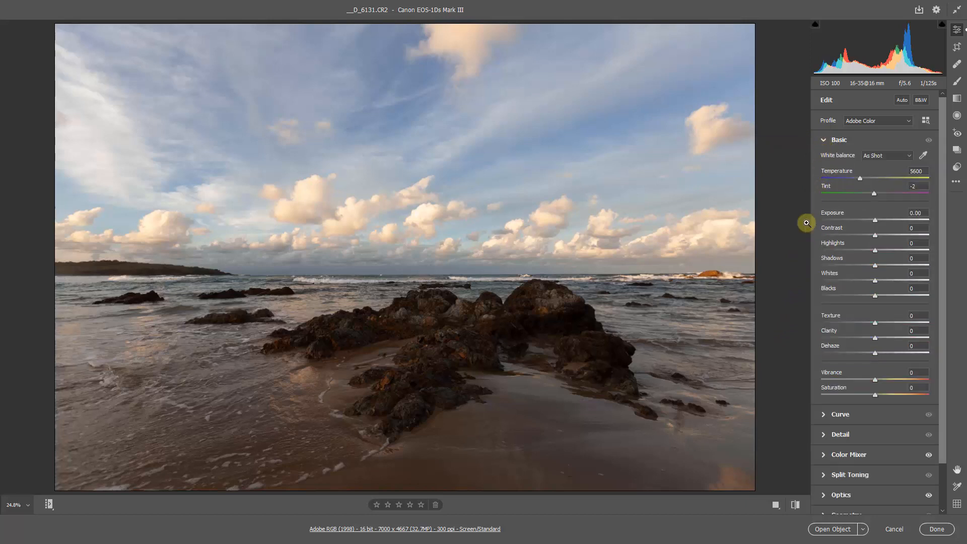
left_click(887, 337)
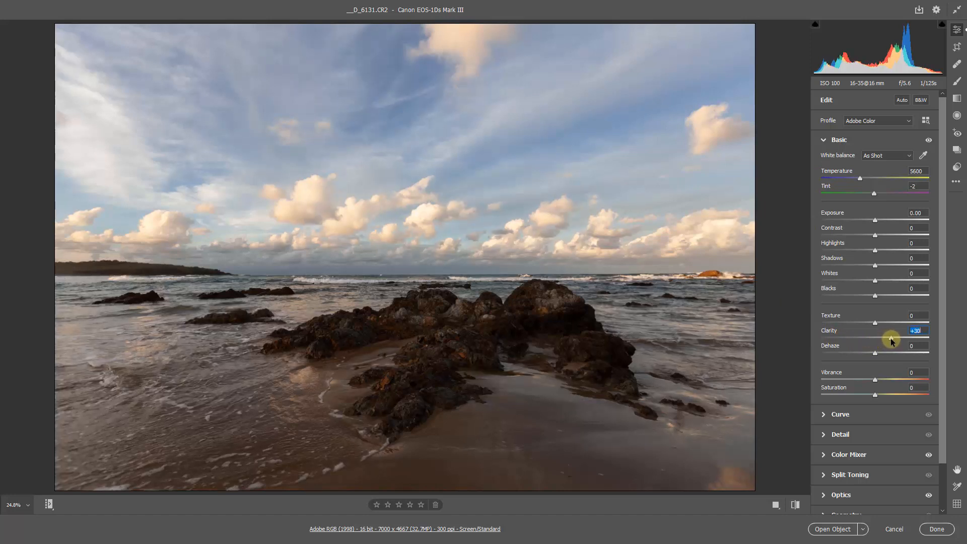
left_click(892, 379)
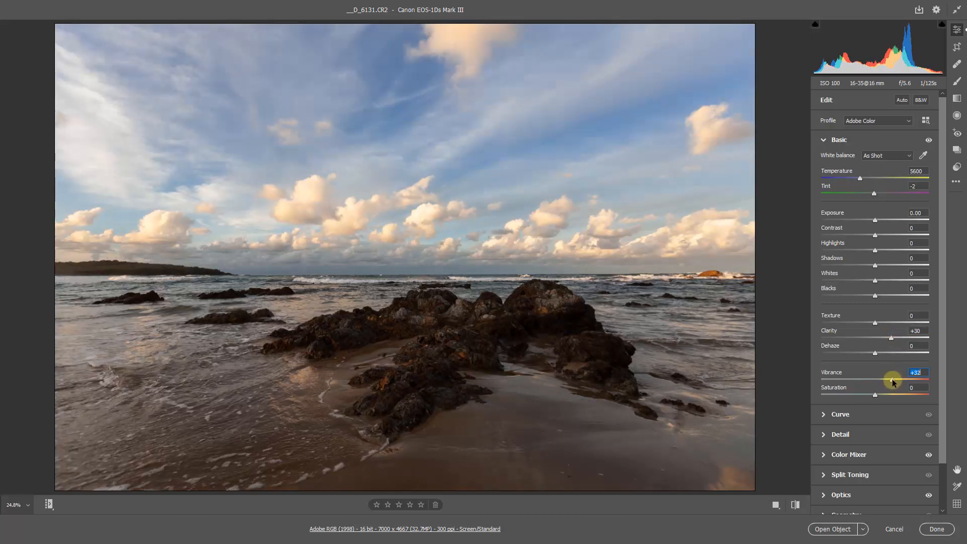
left_click_drag(893, 382, 894, 381)
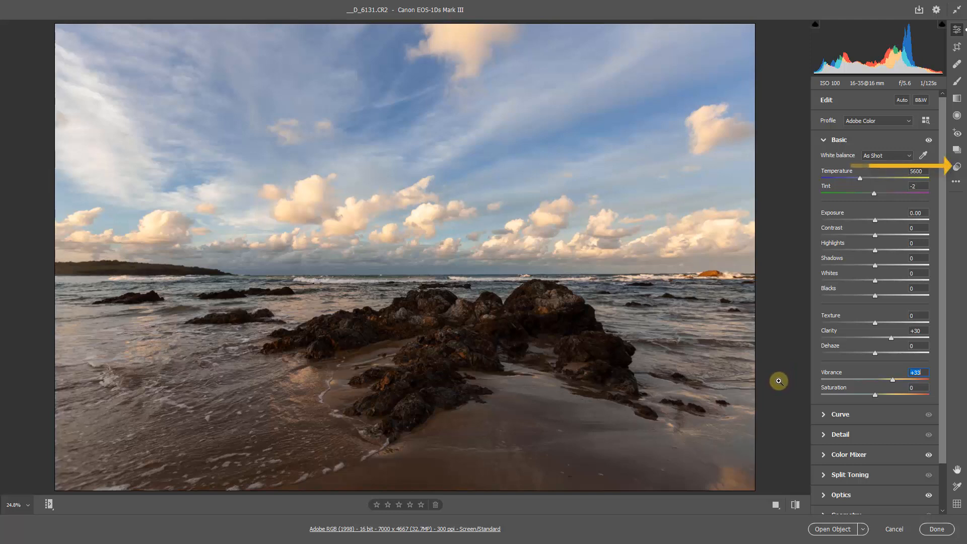
- Save the current adjustments as a new user preset, titled with the owner's first name followed by "Preset", keeping the Default subset
left_click(957, 169)
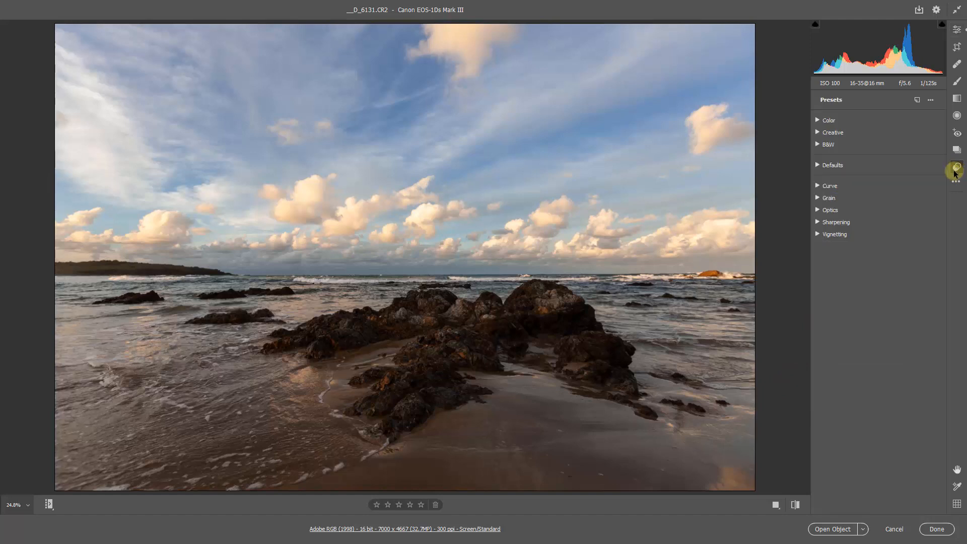
left_click(917, 100)
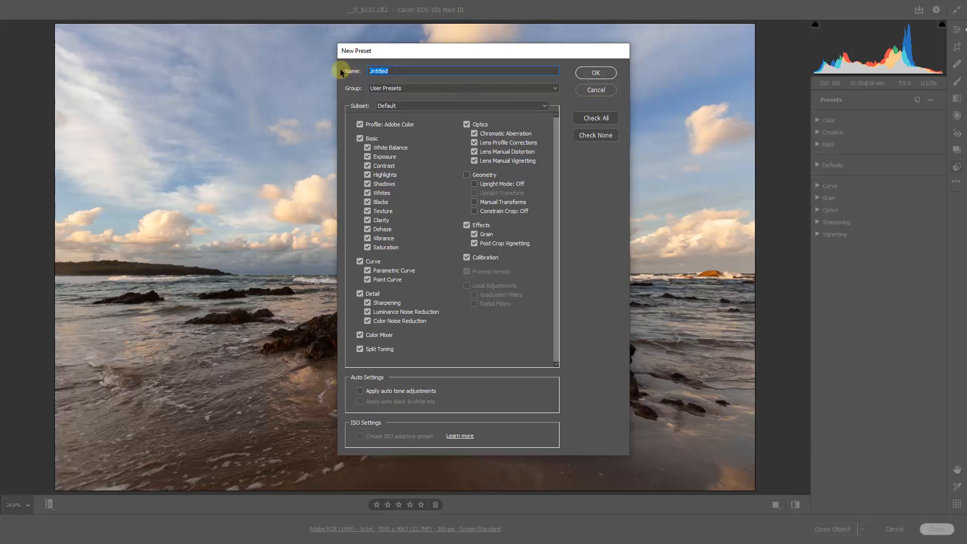
type("Barrys Preset")
left_click(595, 73)
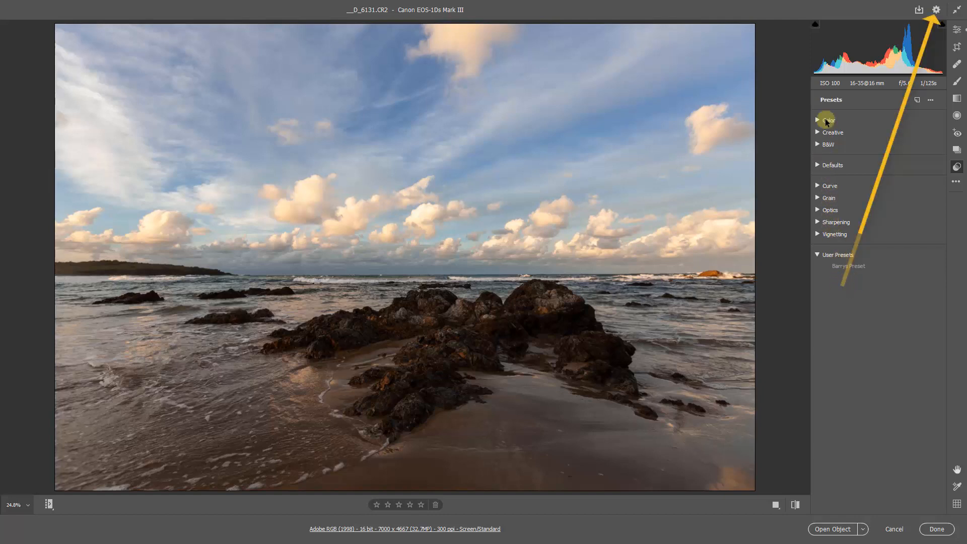
- Set the master Raw Defaults in the Camera Raw preferences to the newly saved user preset and accept the change
left_click(937, 10)
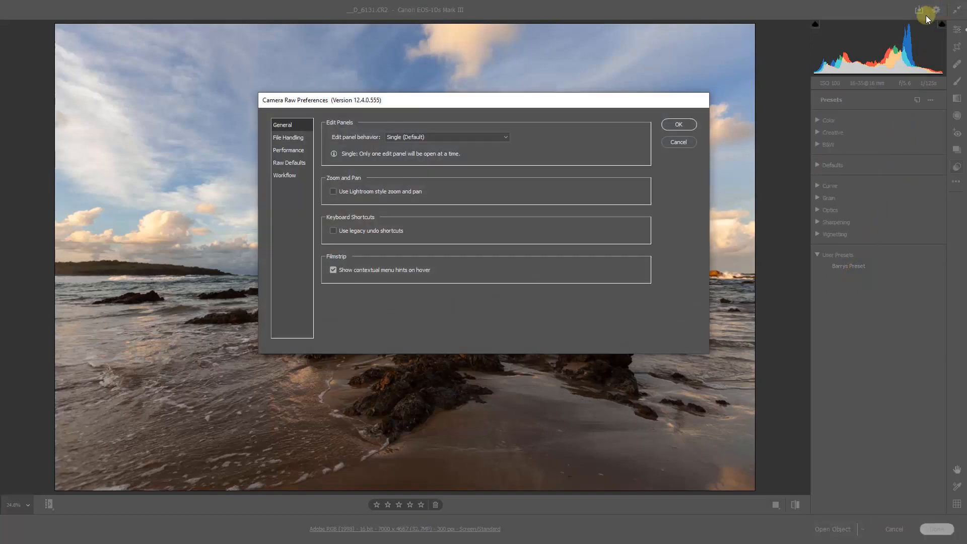
left_click(287, 164)
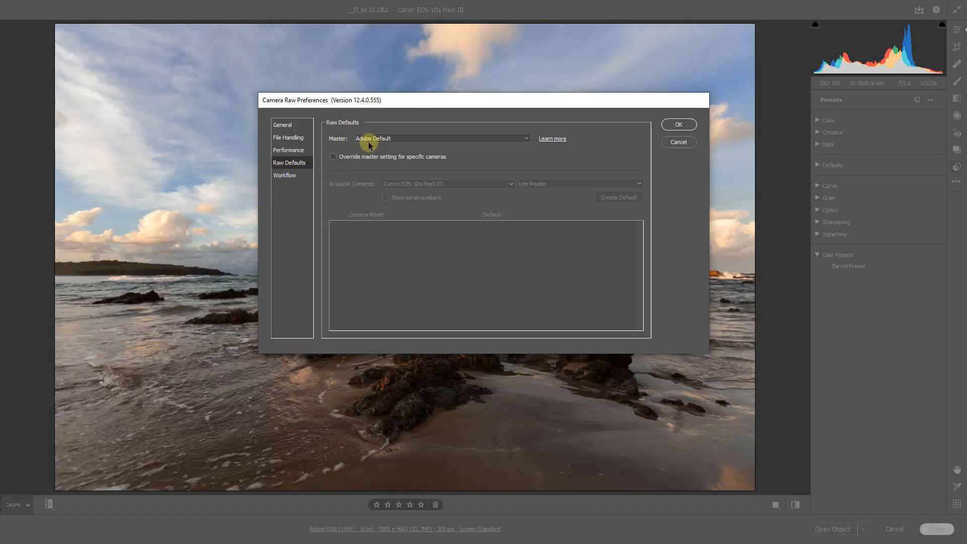
left_click(526, 138)
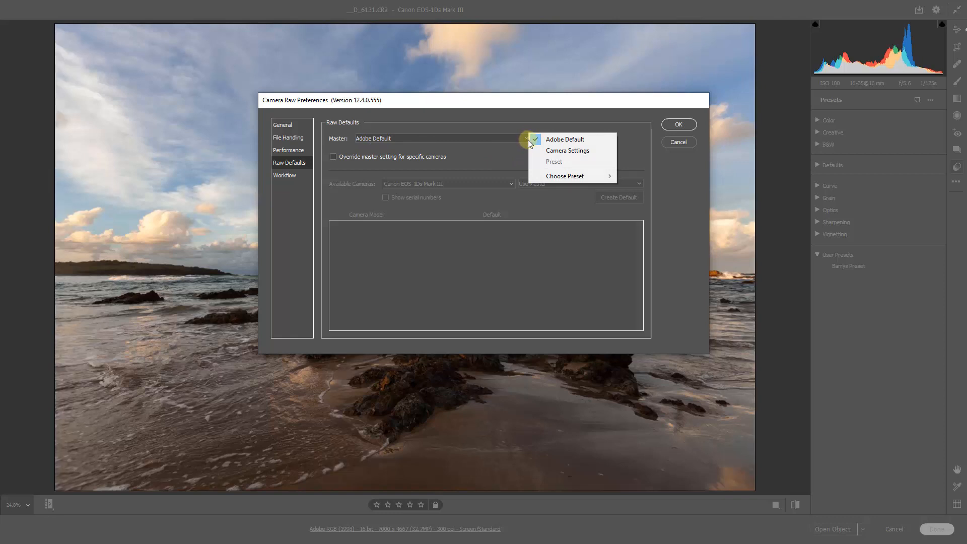
mouse_move(562, 178)
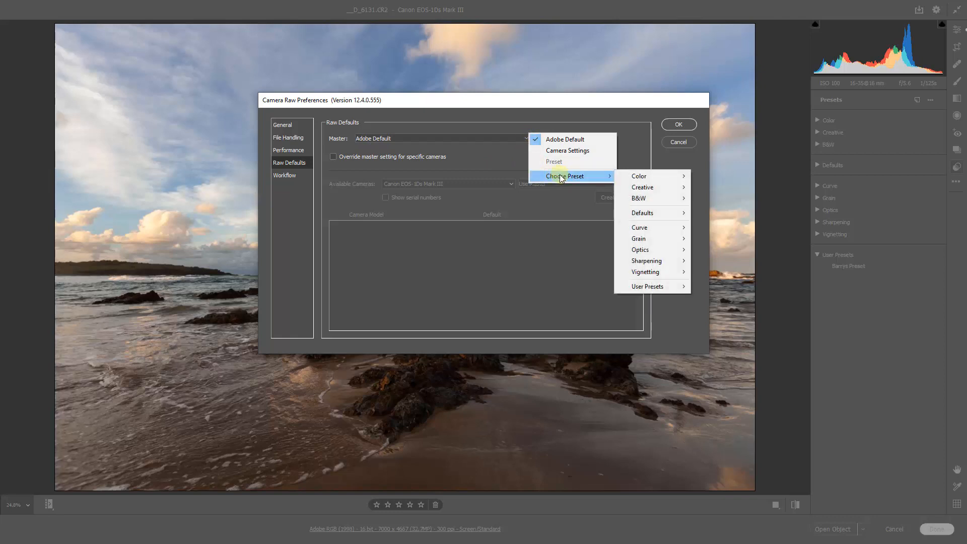
mouse_move(646, 290)
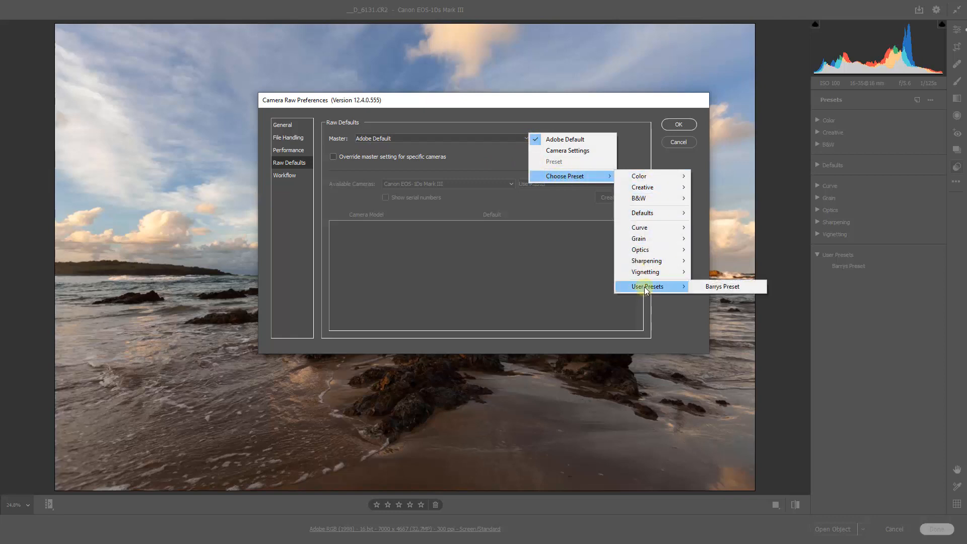
left_click(725, 286)
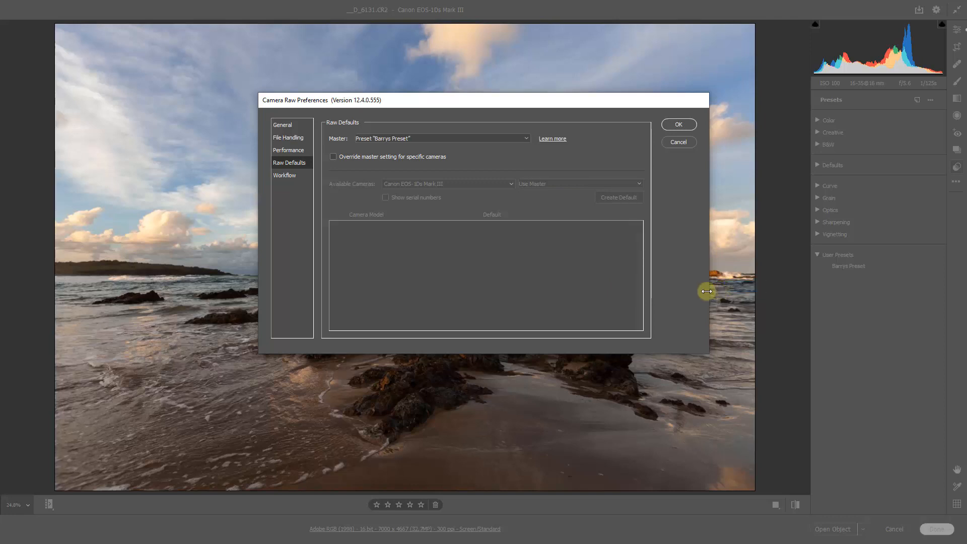
left_click(679, 124)
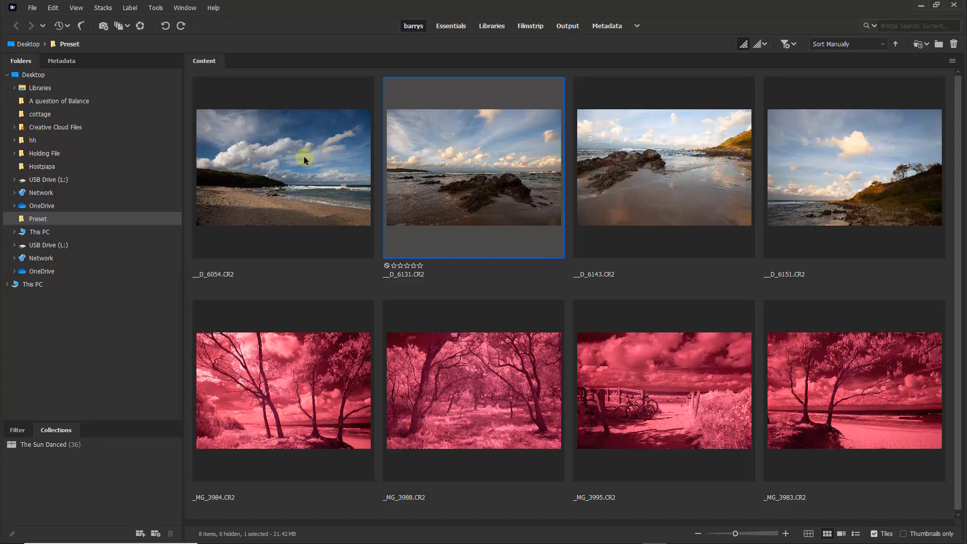
- Open __D_6054.CR2 from Bridge in Camera Raw and inspect its Basic, Optics and Color Mixer settings
left_click(285, 162)
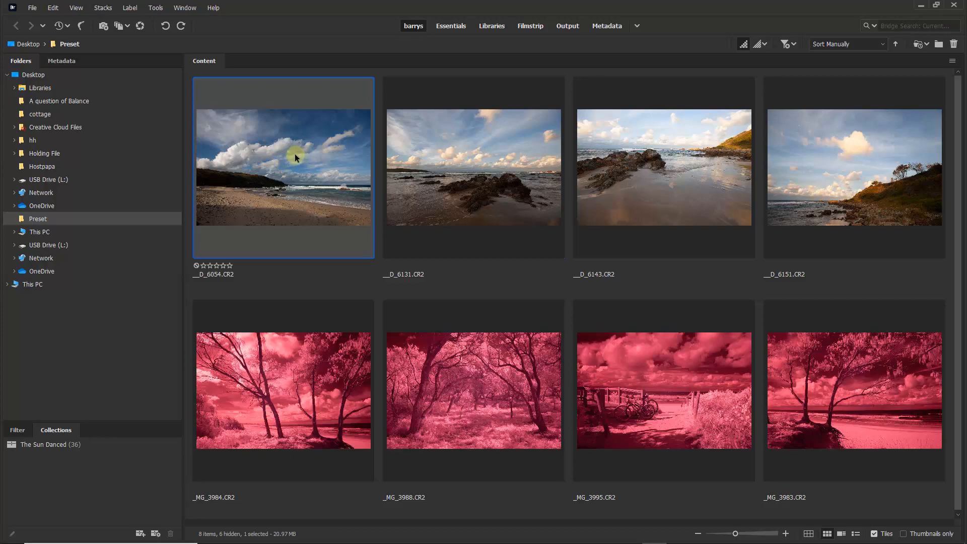
double_click(293, 154)
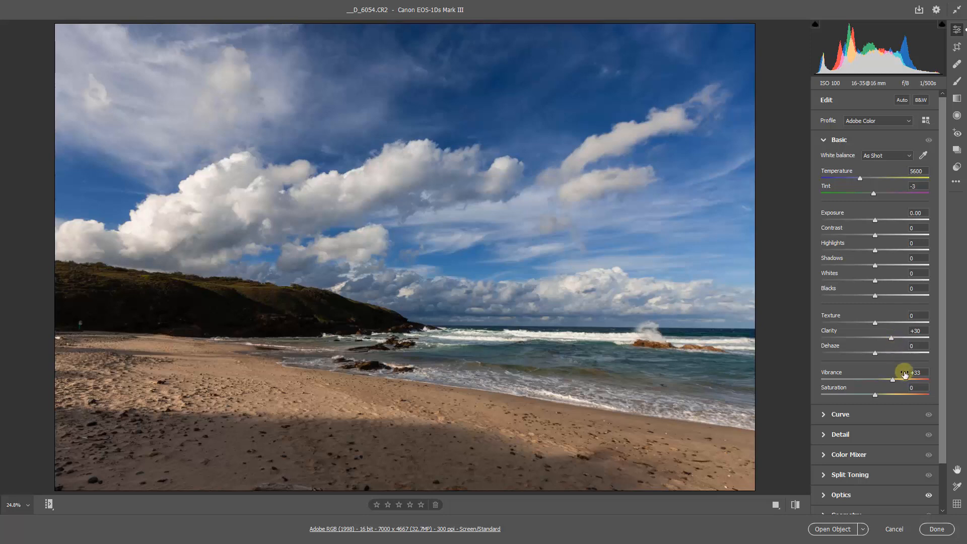
left_click(824, 143)
left_click(823, 242)
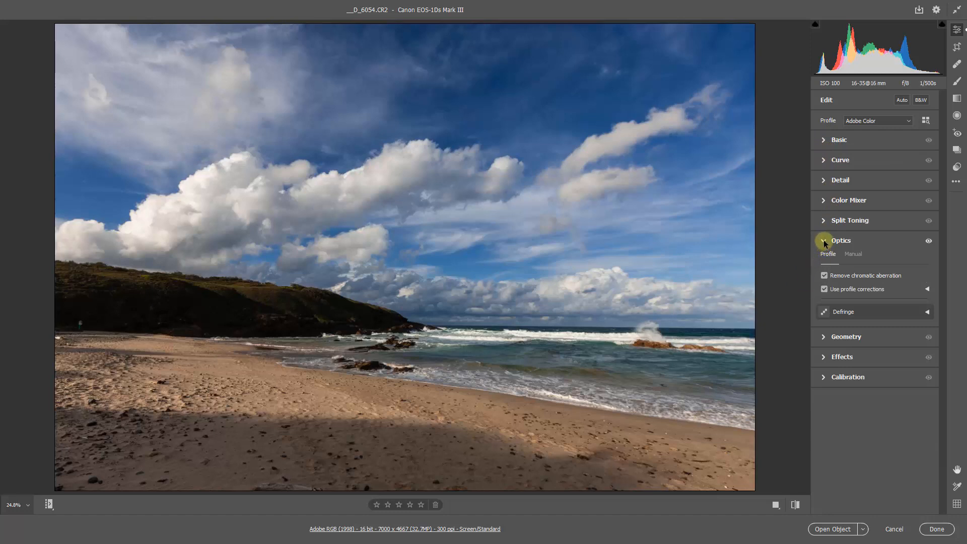
left_click(823, 240)
left_click(825, 201)
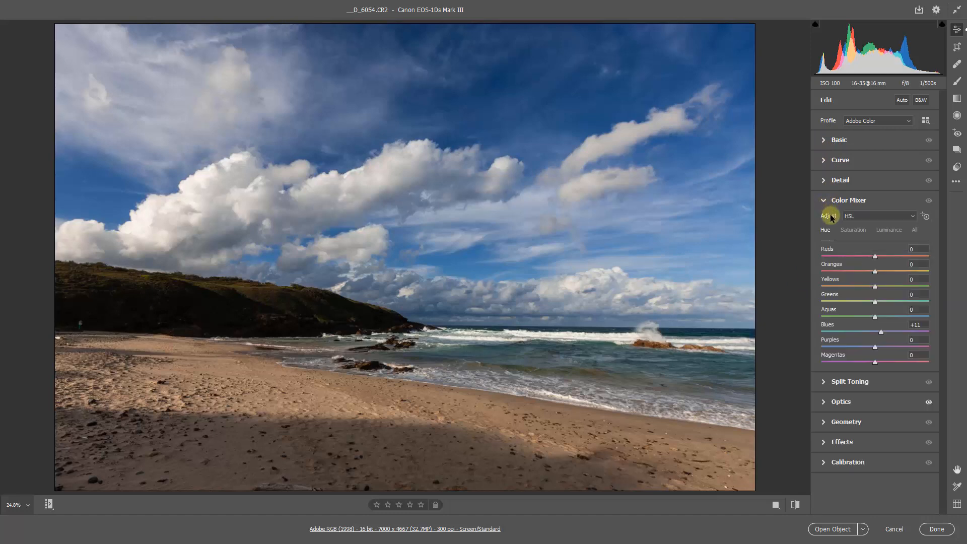
left_click(882, 333)
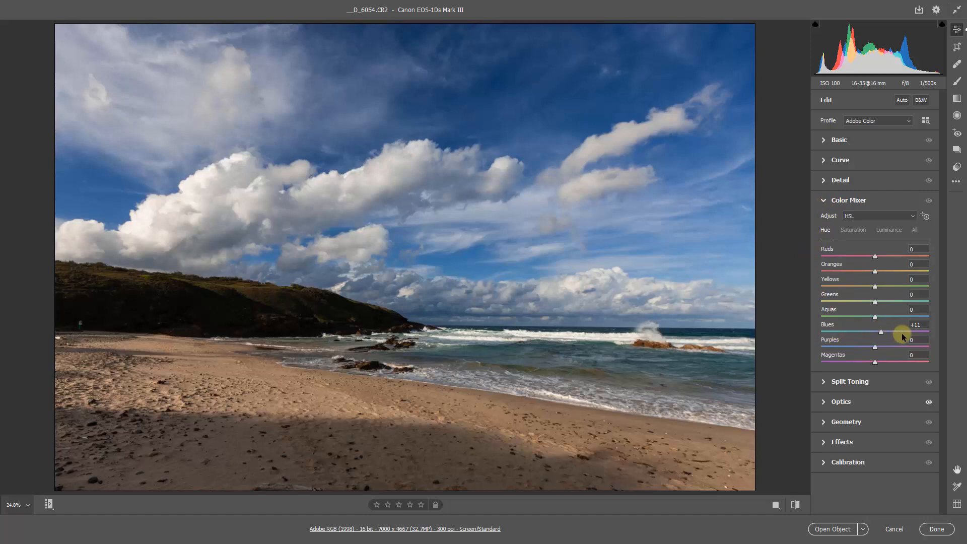
left_click(824, 201)
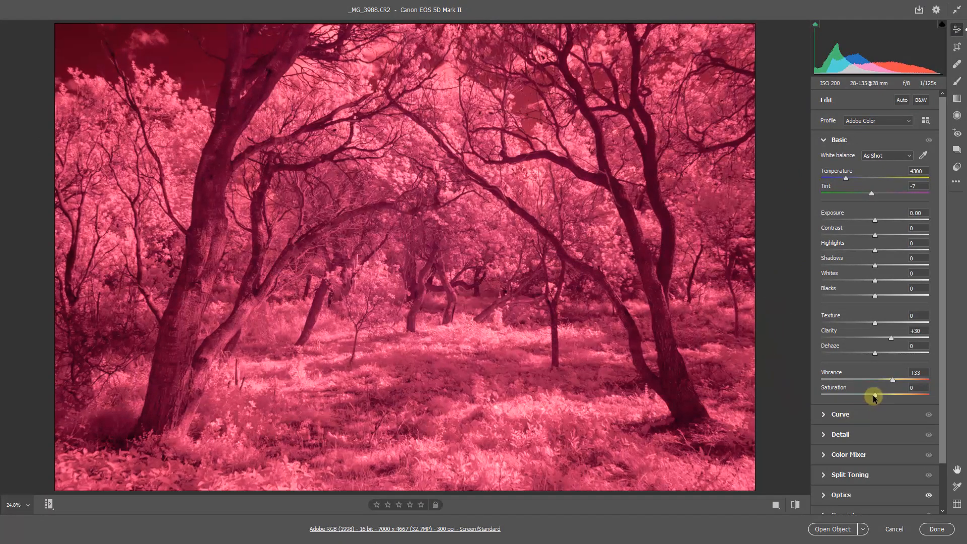
- Turn the infrared photo _MG_3988.CR2 into high-contrast monochrome with Saturation -100, Clarity +61, Whites +43 and Blacks -38
left_click_drag(877, 396, 823, 395)
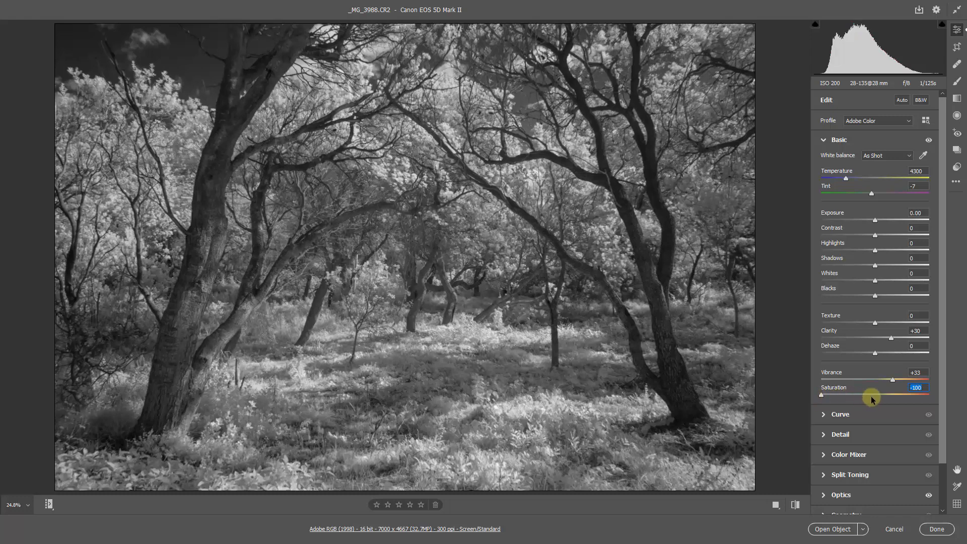
left_click(907, 338)
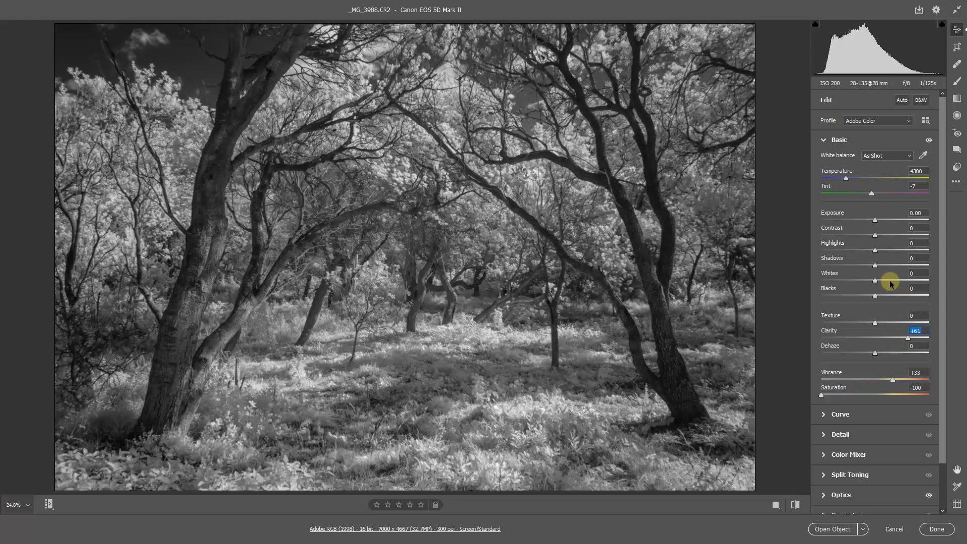
left_click(890, 280)
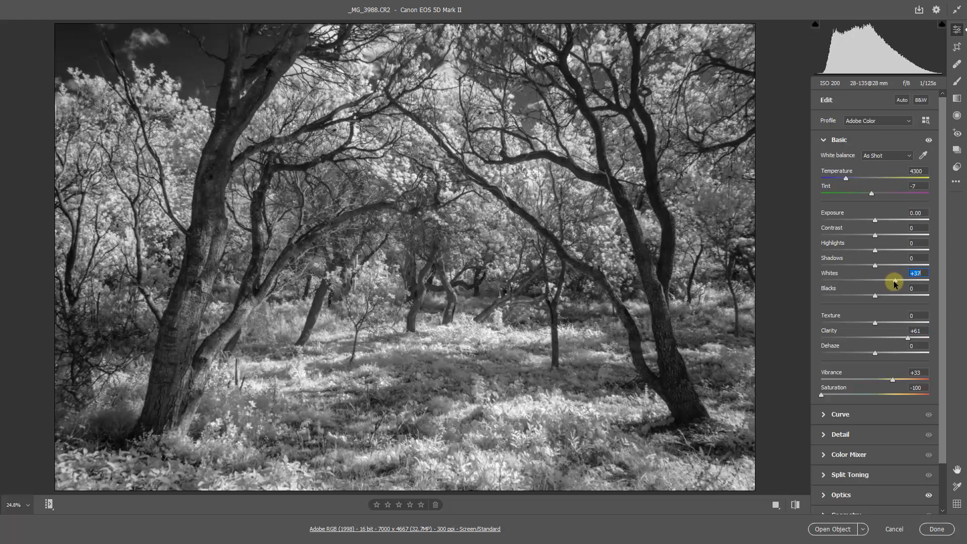
left_click(858, 296)
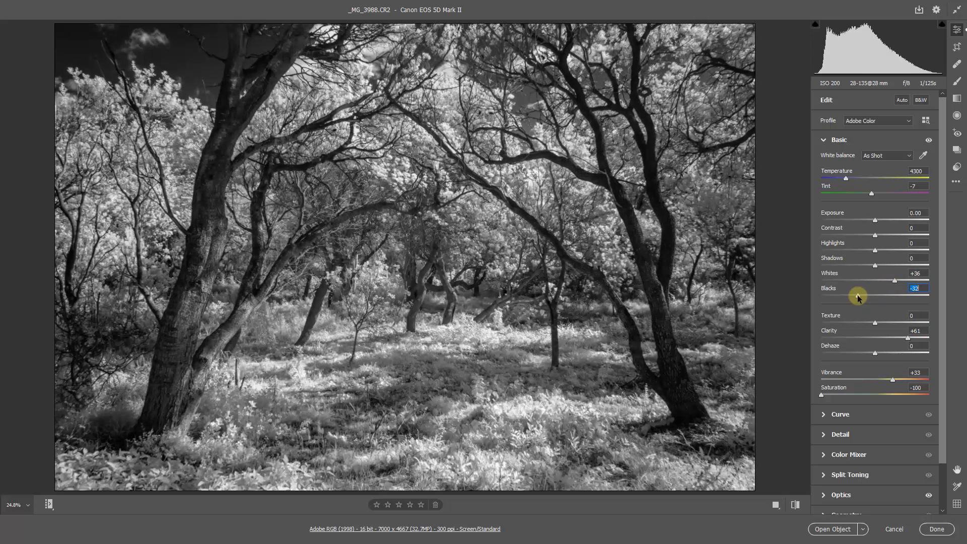
left_click_drag(858, 296, 899, 282)
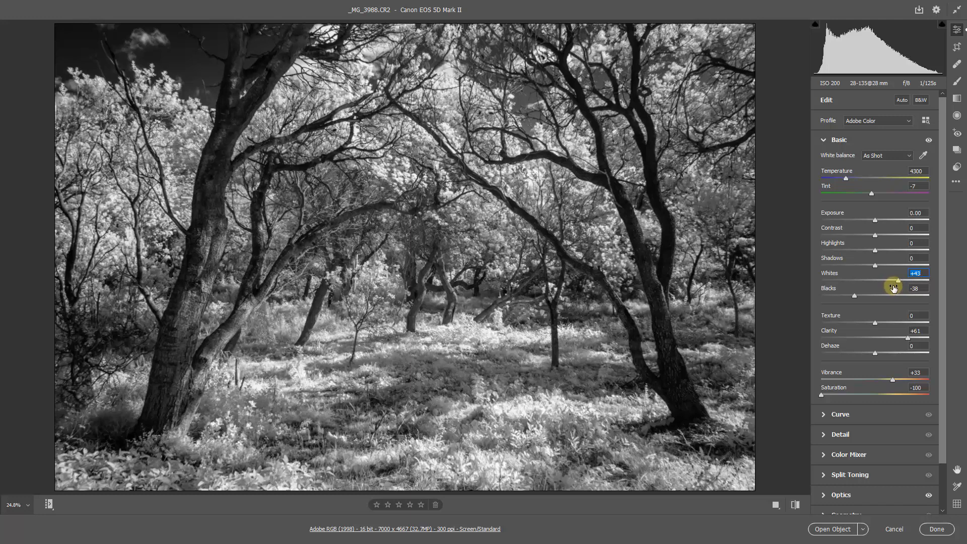
- Save the monochrome adjustments as a new preset named "Infrared" in the User Presets group
left_click(957, 167)
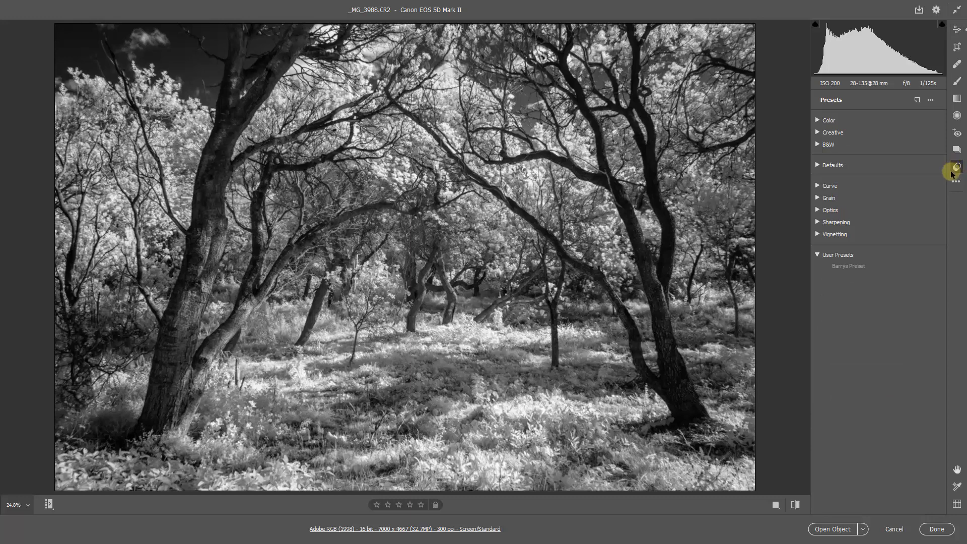
left_click(917, 101)
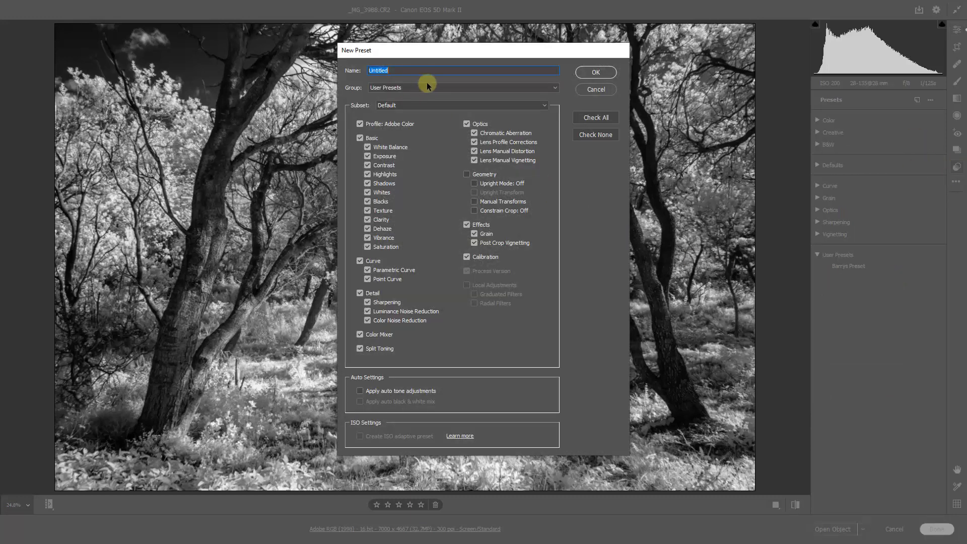
type("Infrared")
left_click(595, 71)
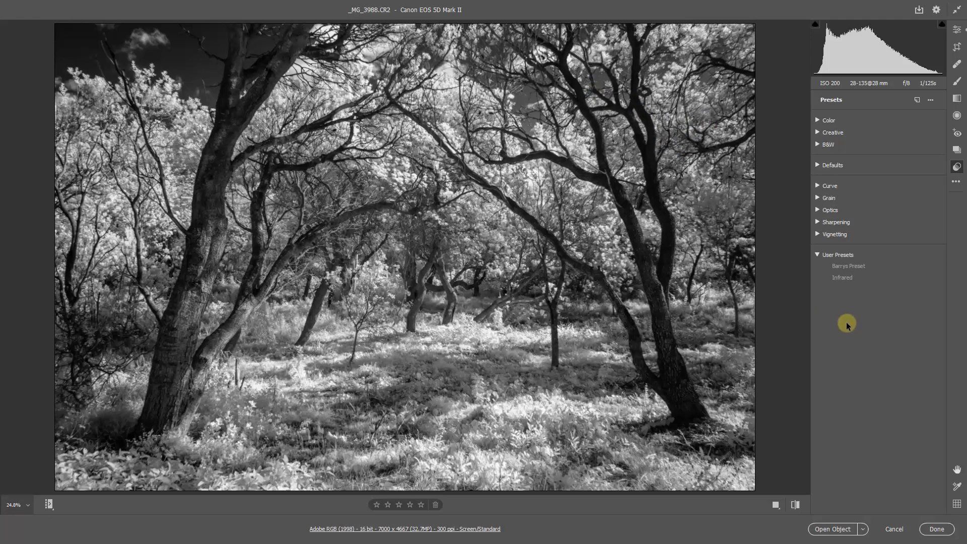
- In the Camera Raw Raw Defaults preferences, enable camera-specific overrides with serial numbers shown and create a default for the Canon EOS 5D Mark II
left_click(936, 9)
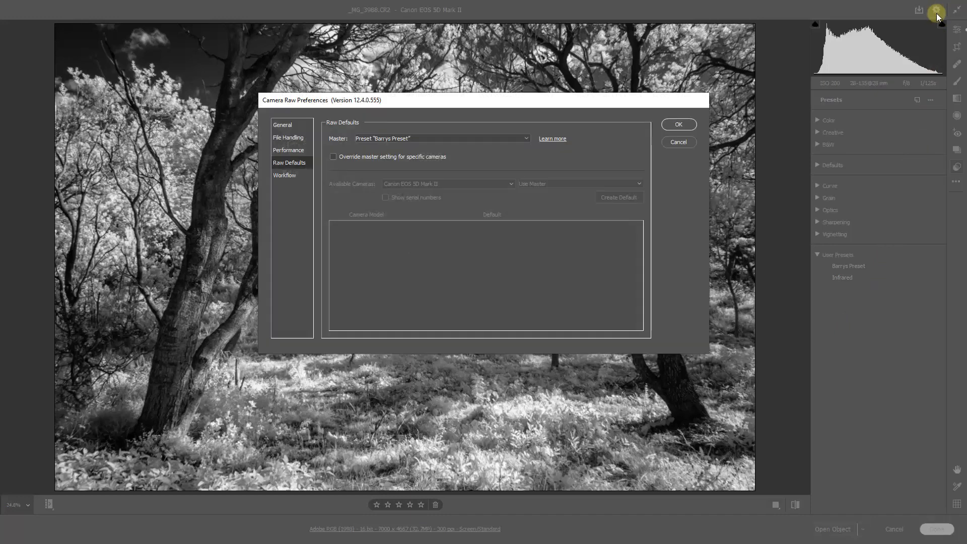
left_click(333, 157)
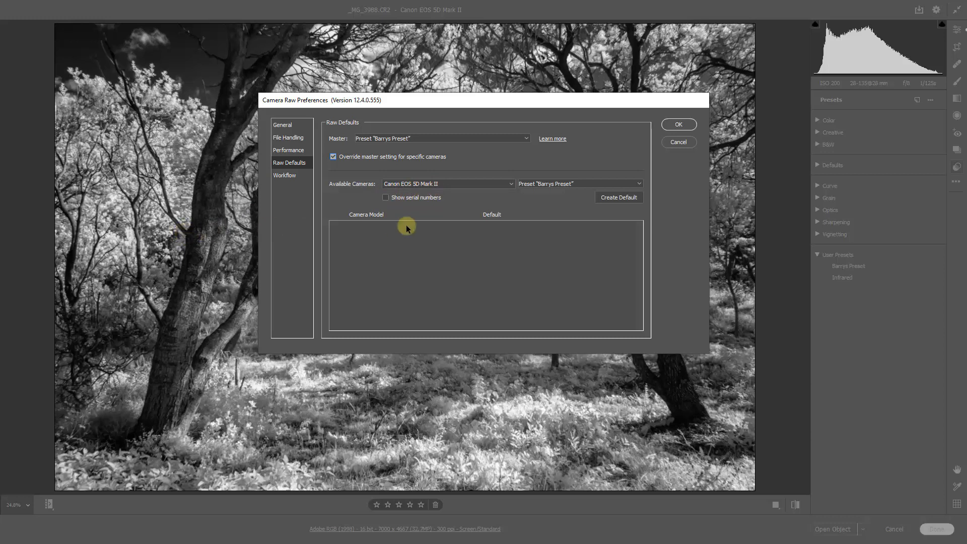
left_click(386, 197)
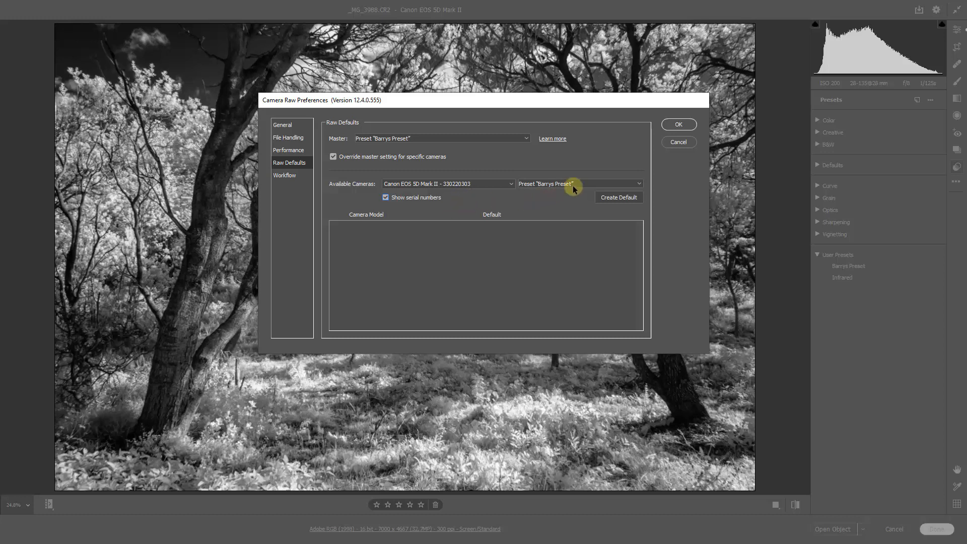
left_click(623, 201)
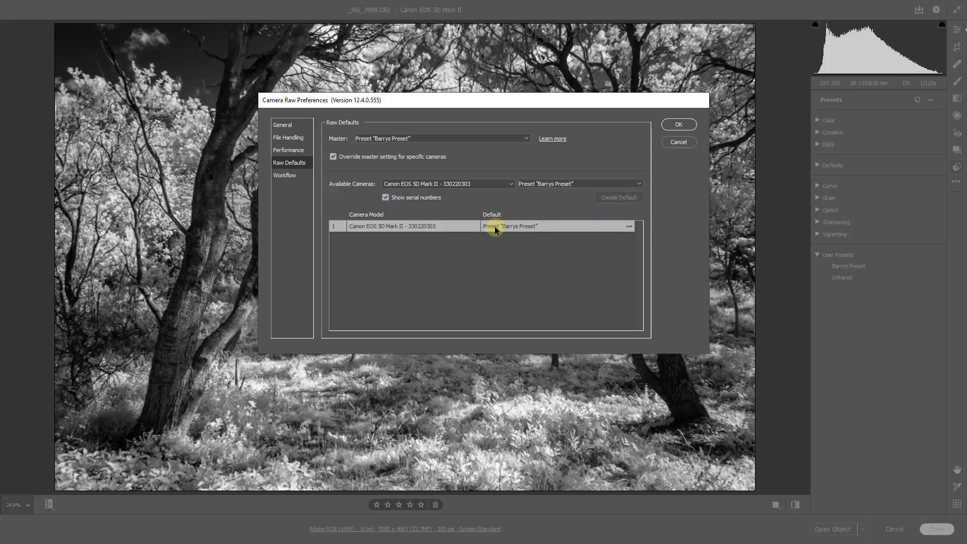
- Assign the Infrared user preset as the Canon EOS 5D Mark II's default and accept the preferences
left_click(628, 228)
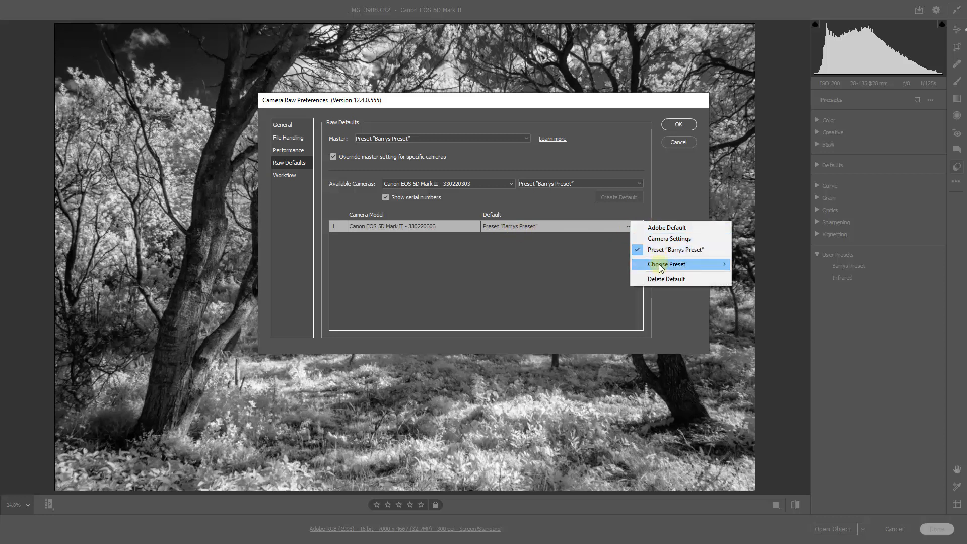
mouse_move(662, 269)
mouse_move(770, 374)
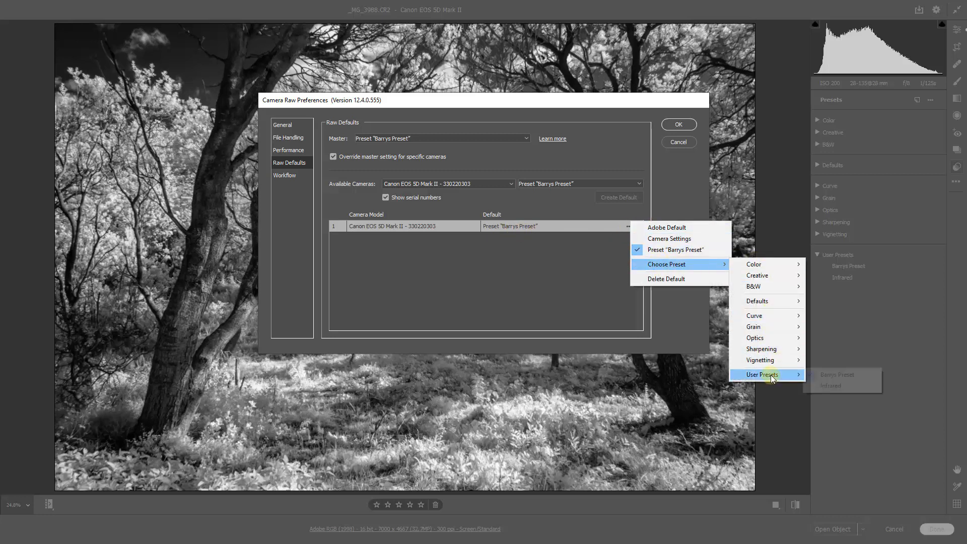
left_click(830, 386)
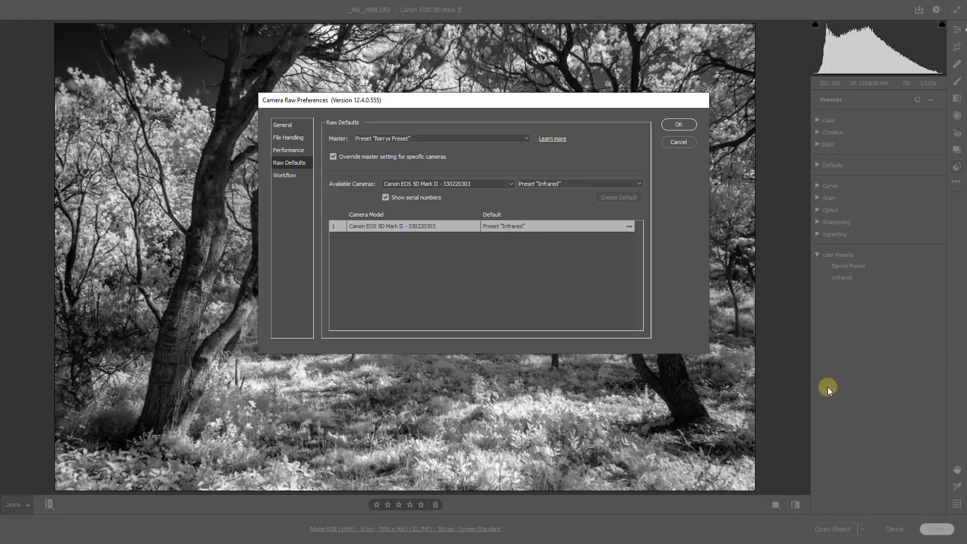
left_click(677, 125)
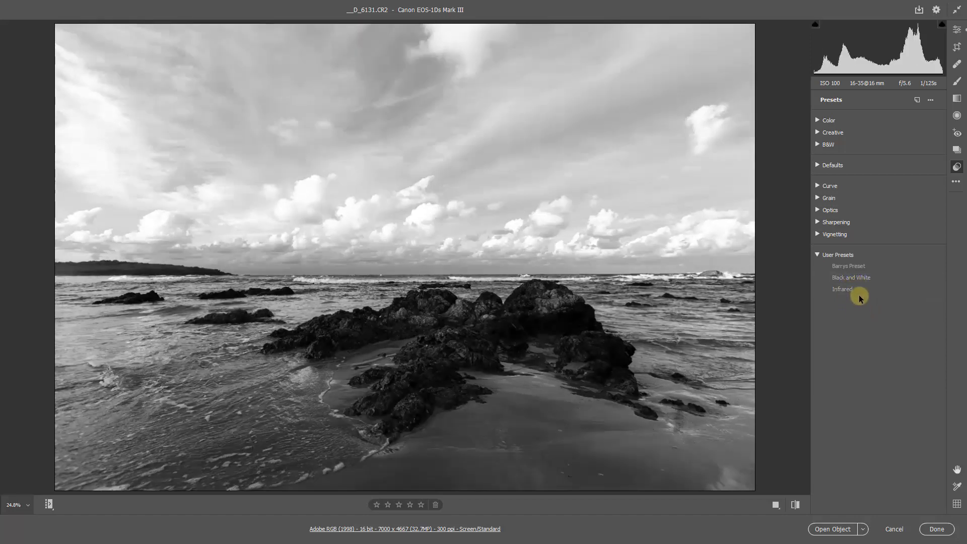
- Mark the Black and White user preset as a favorite
left_click(841, 267)
mouse_move(824, 278)
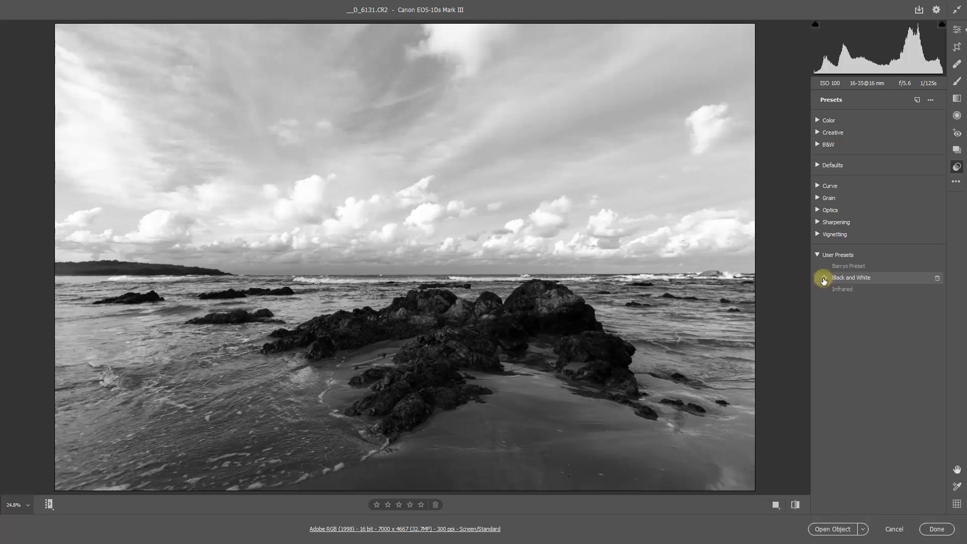
left_click(825, 279)
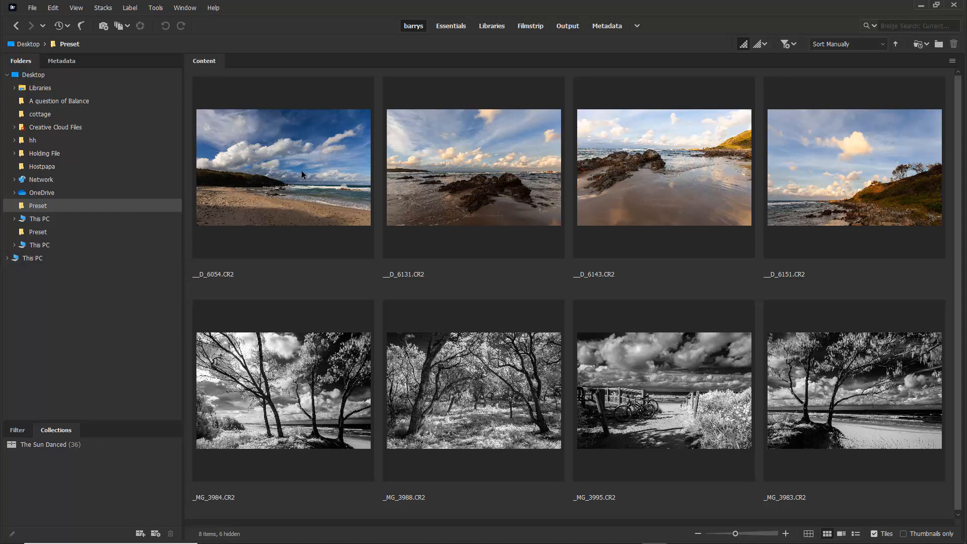
- In Bridge, apply the Black and White develop preset to __D_6143.CR2
left_click(669, 159)
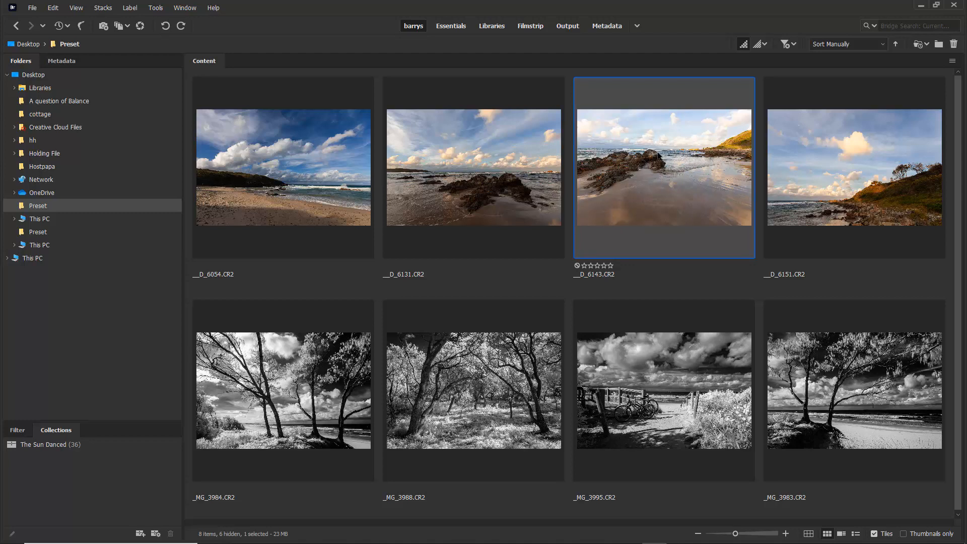
right_click(662, 153)
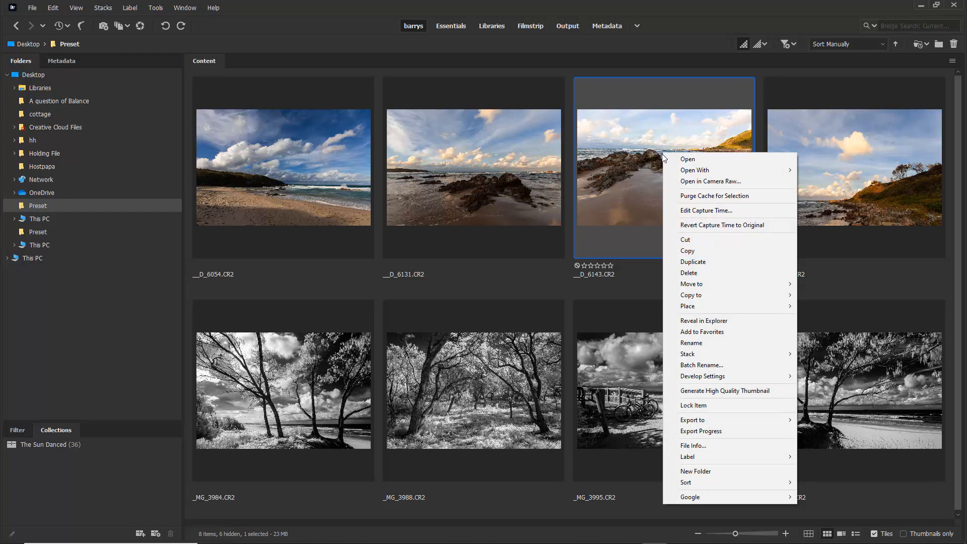
mouse_move(702, 380)
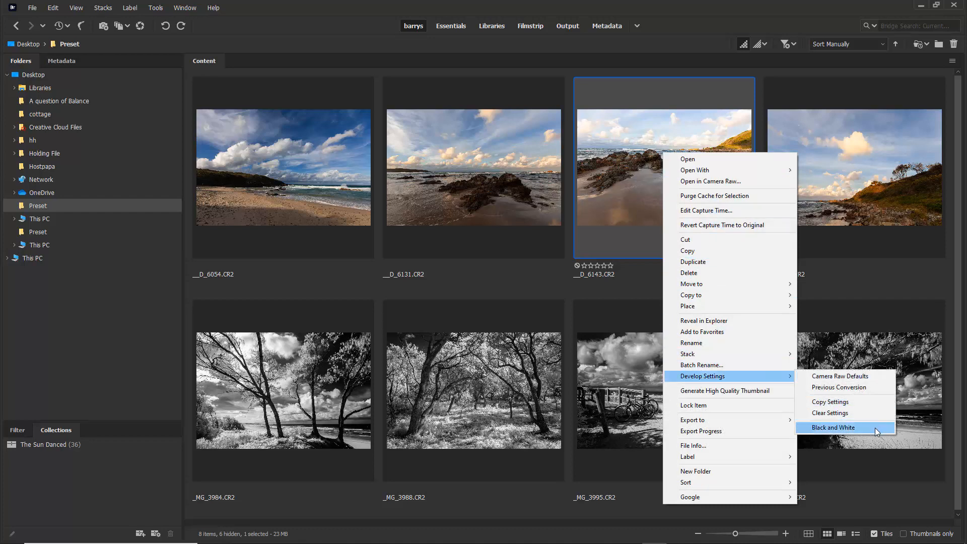
left_click(843, 429)
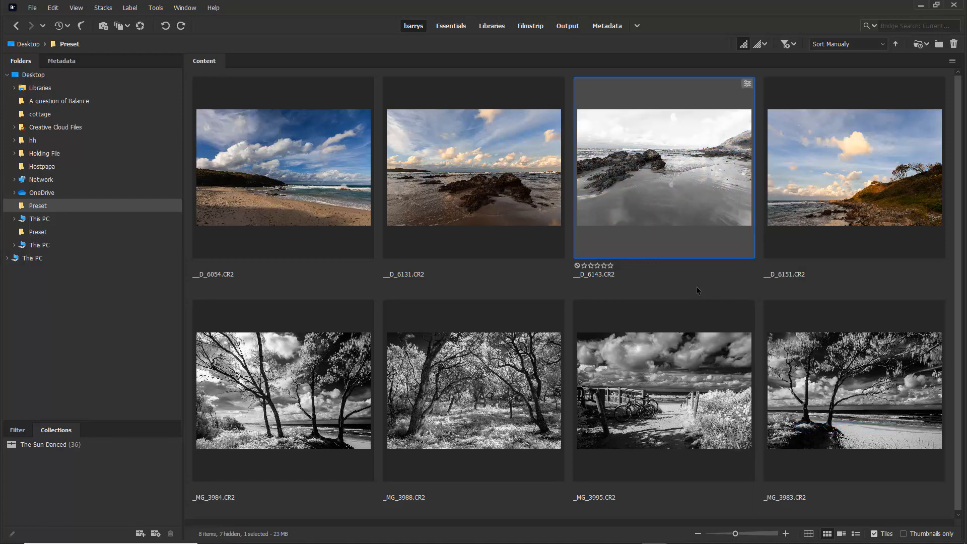
- Apply the Black and White develop preset to the four photos from __D_6054.CR2 through __D_6151.CR2 together
left_click(332, 193)
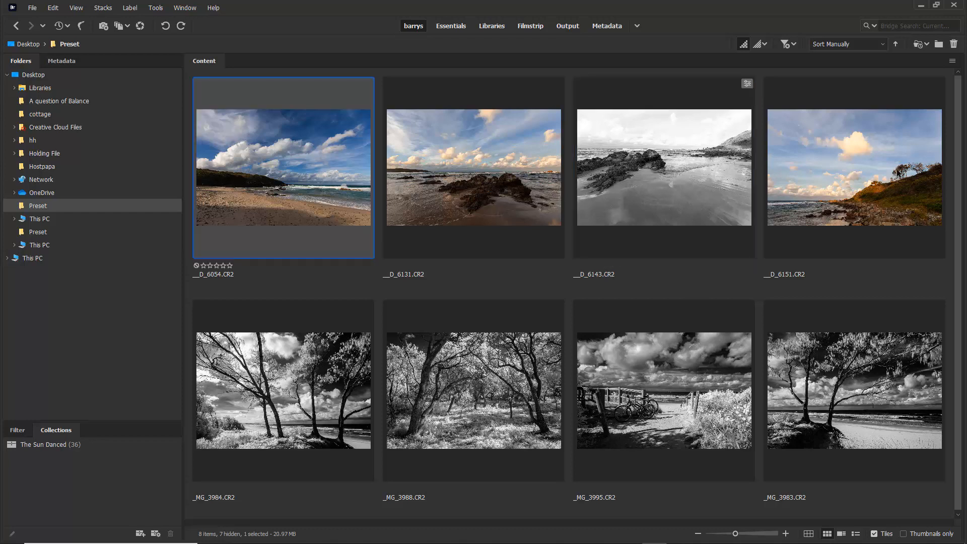
left_click(885, 167, "shift")
right_click(855, 166)
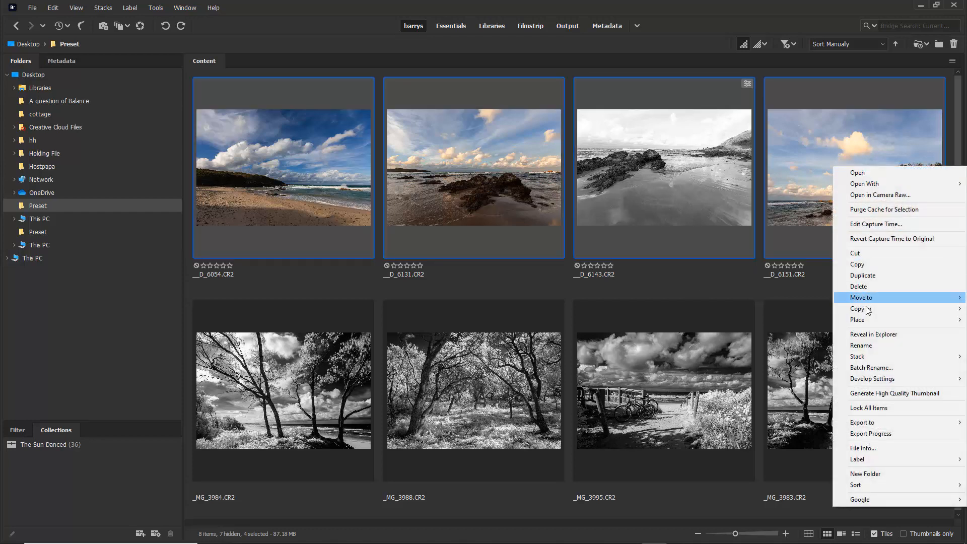
mouse_move(862, 384)
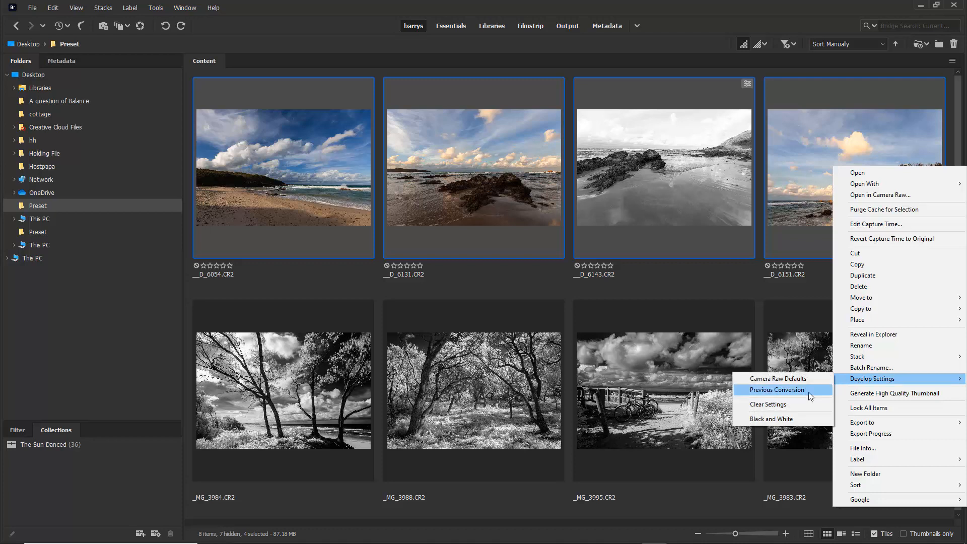
left_click(792, 420)
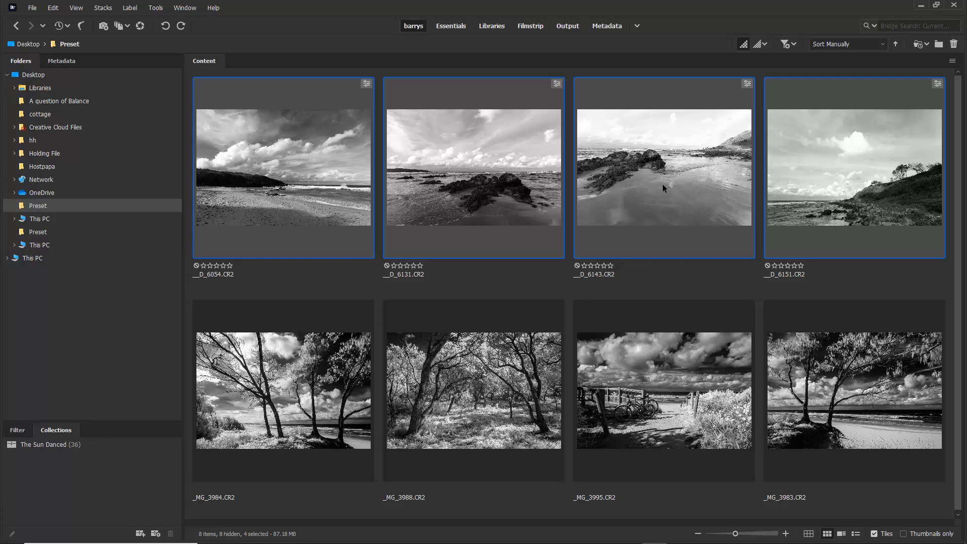
- Clear the develop settings from the four selected beach photos
right_click(640, 167)
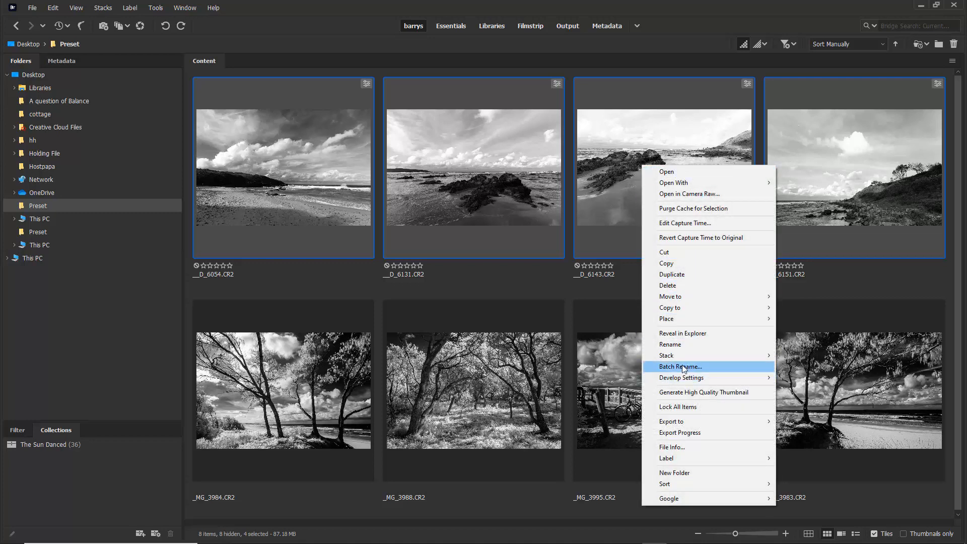
mouse_move(687, 379)
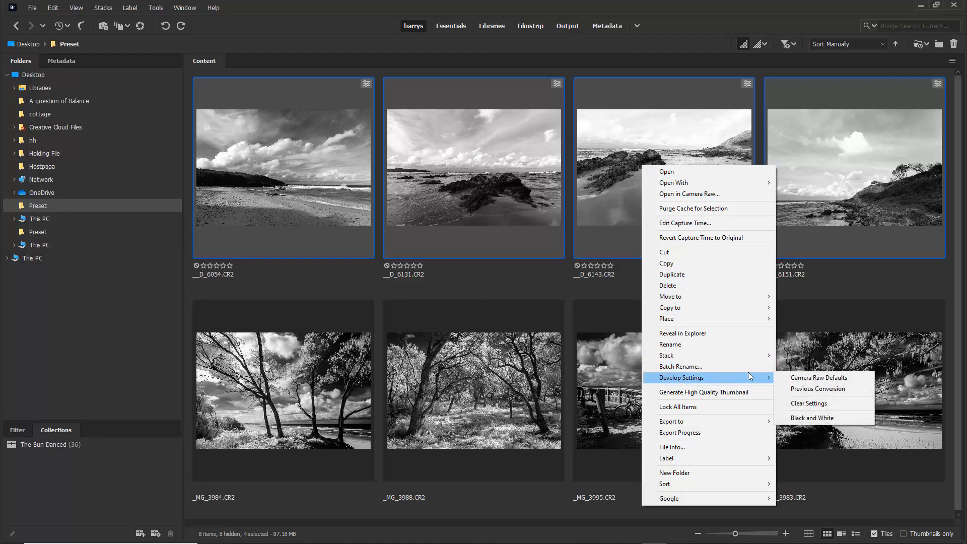
left_click(808, 403)
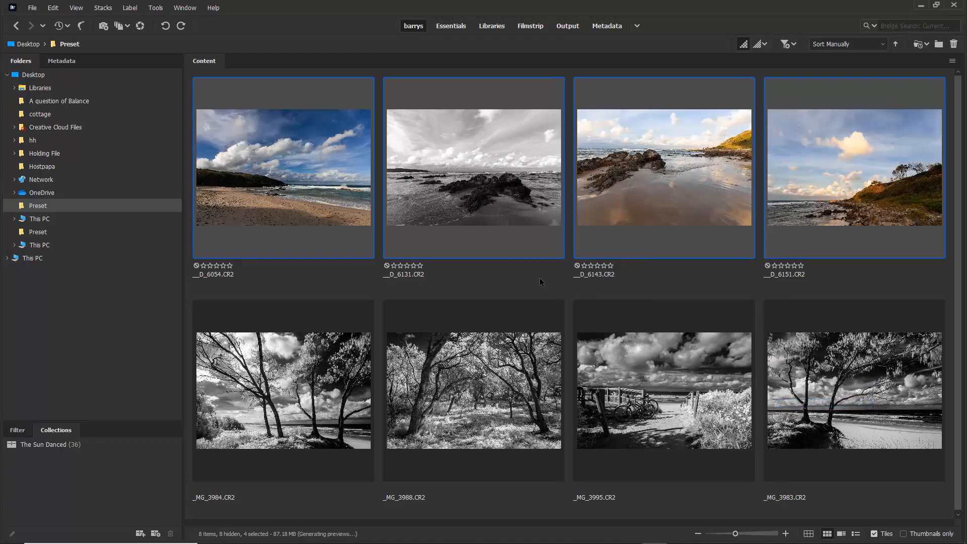